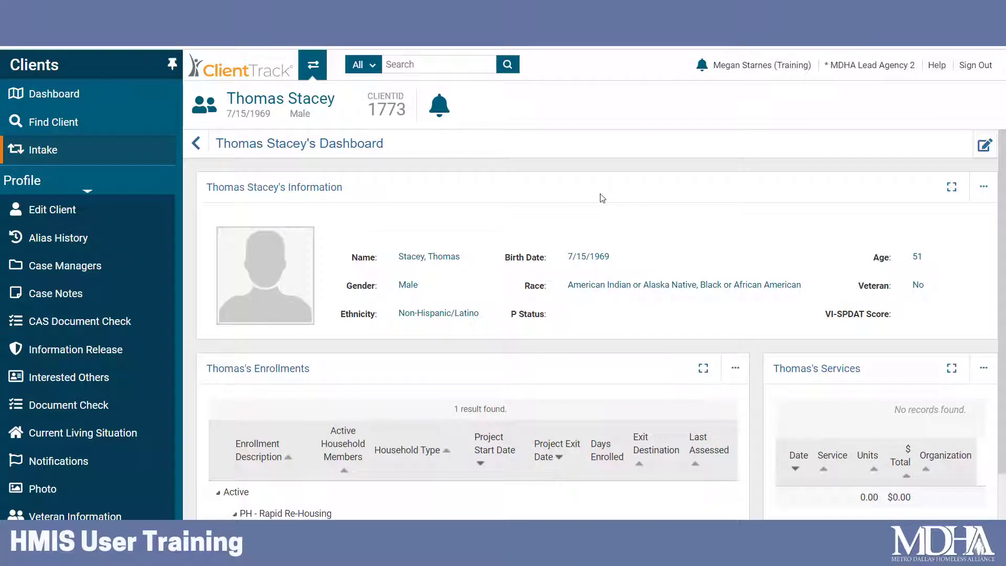
- Start an update/annual assessment for The Bridge - CARES - ESG RRH enrollment and save the head of household's housing move-in date as 03/14/2021
scroll(602, 197, "down", 1)
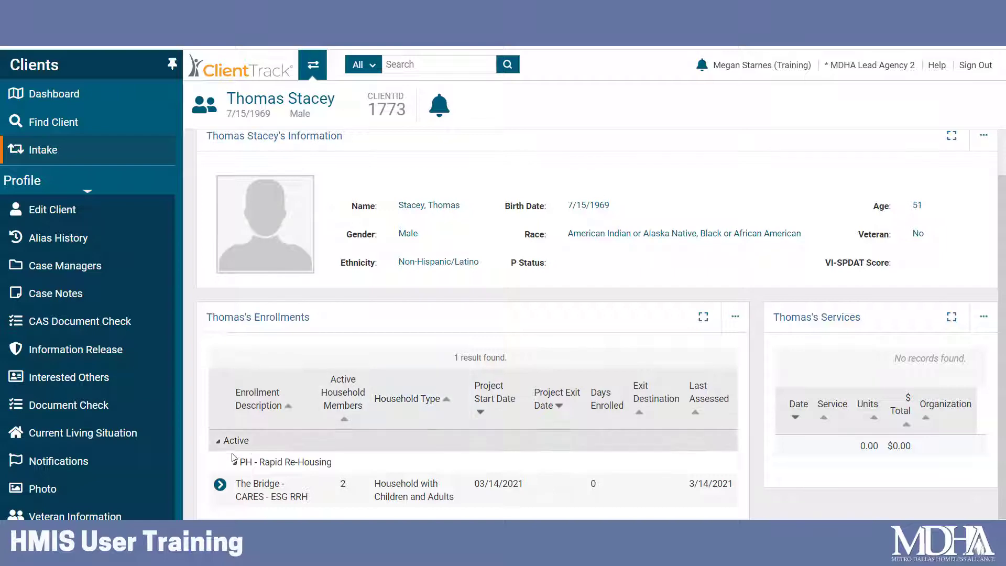
left_click(220, 485)
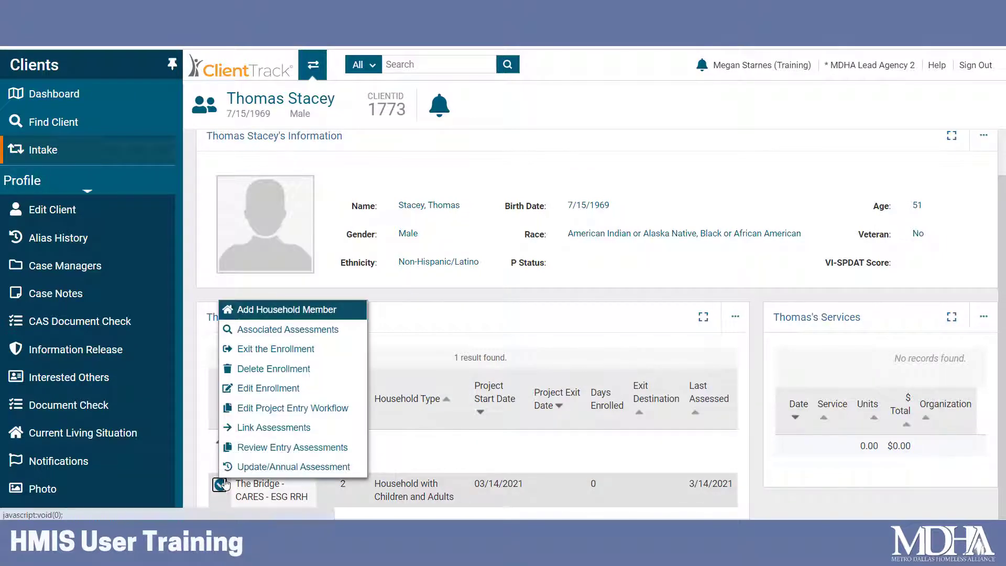
left_click(262, 463)
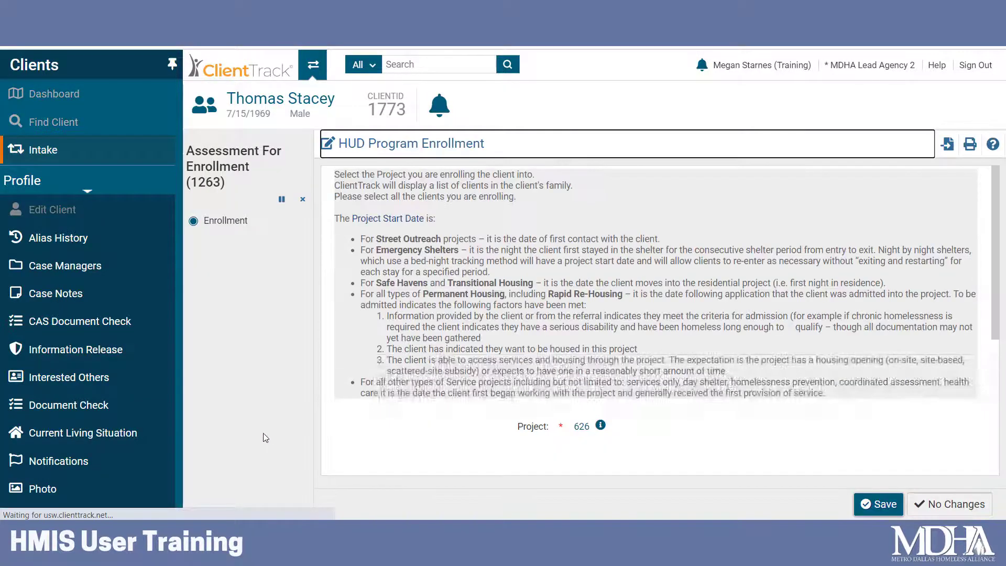
scroll(903, 451, "down", 5)
left_click(943, 388)
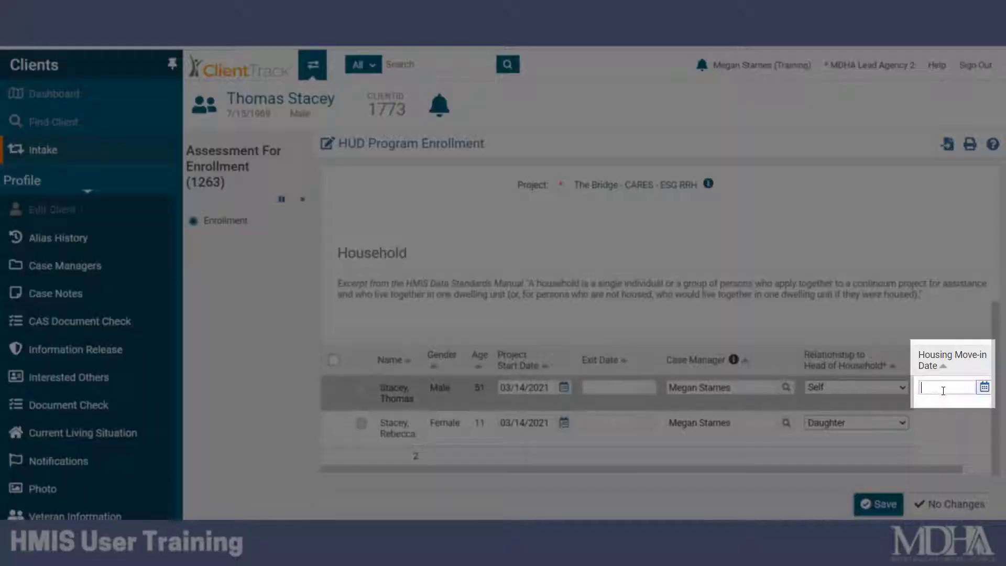
type("3/14/2021")
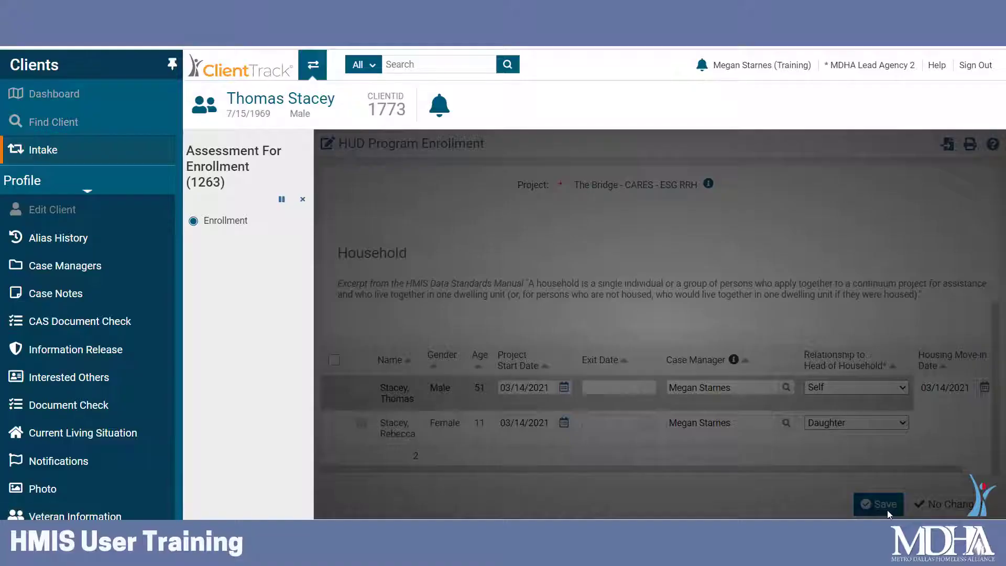
left_click(887, 510)
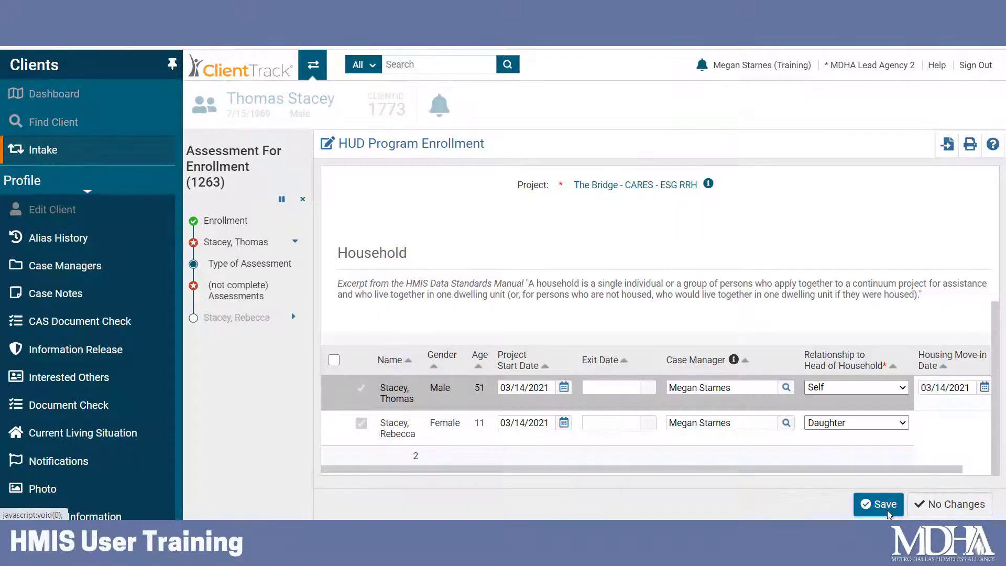
- Create a During Program Enrollment/Update assessment for the head of household and save the universal data with the last insurance status defaulted
left_click(543, 204)
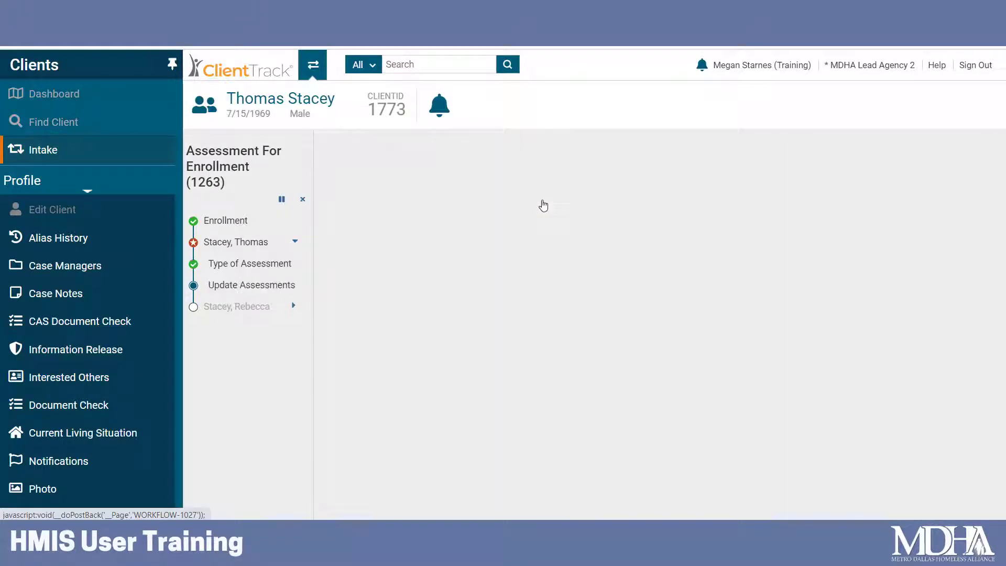
scroll(802, 333, "down", 5)
left_click(705, 359)
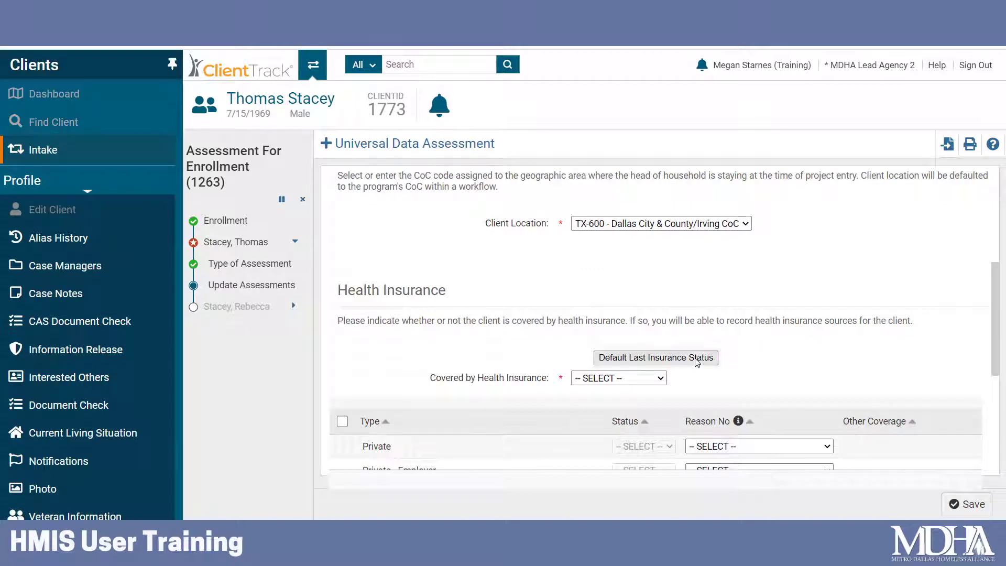
left_click(970, 511)
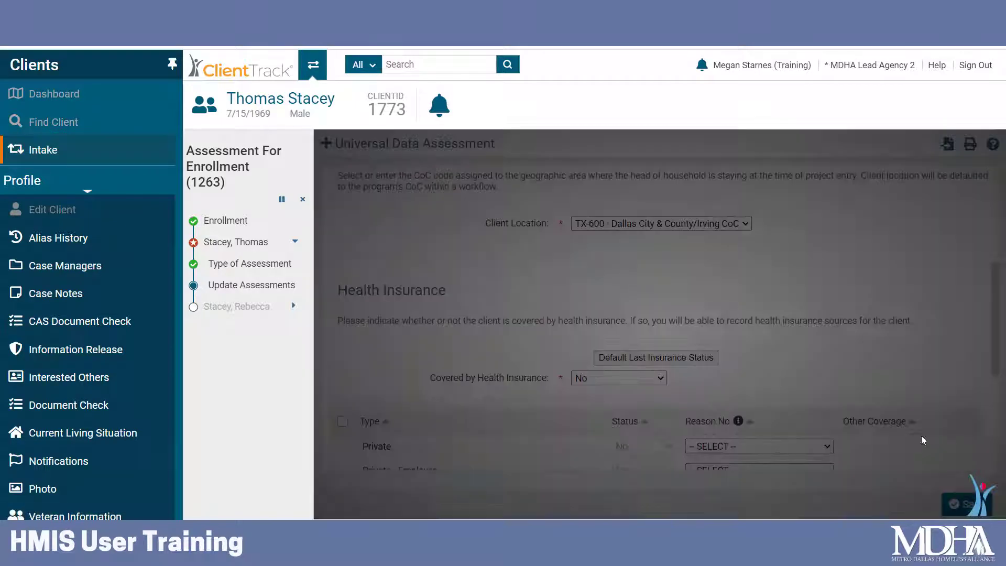
- Save the head of household's barriers, domestic violence assessment defaulted from the last one, and income records
scroll(890, 419, "down", 3)
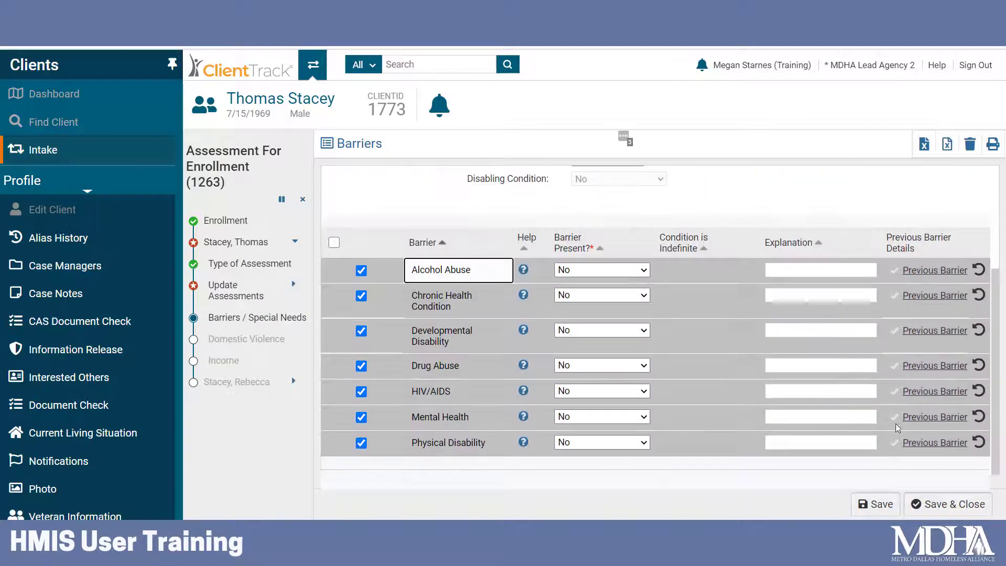
left_click(931, 500)
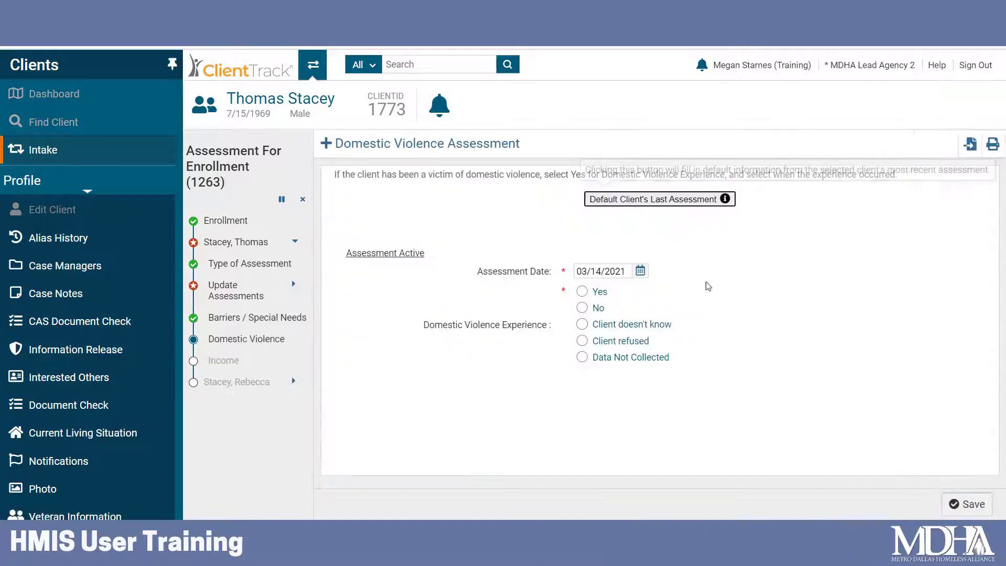
left_click(672, 202)
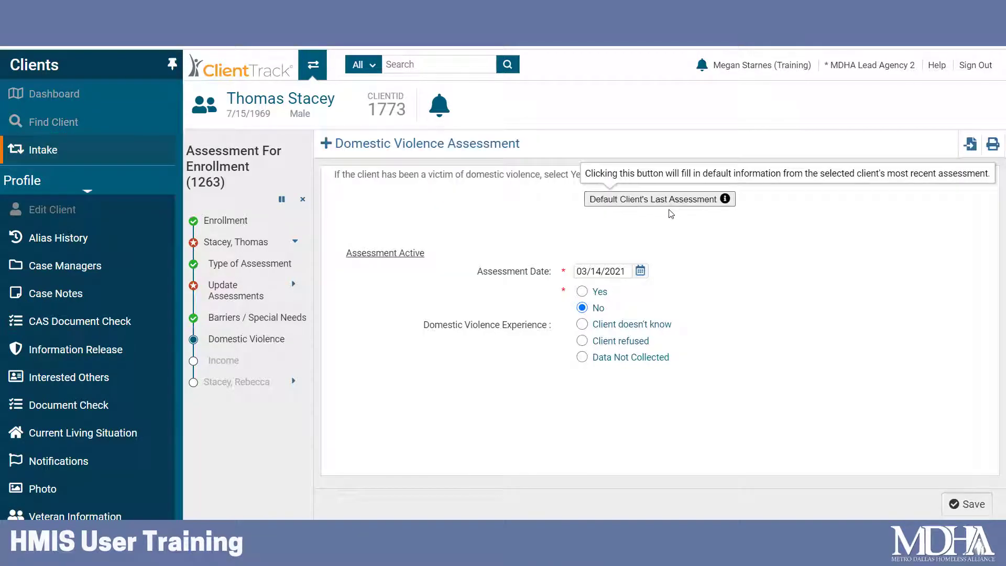
left_click(951, 499)
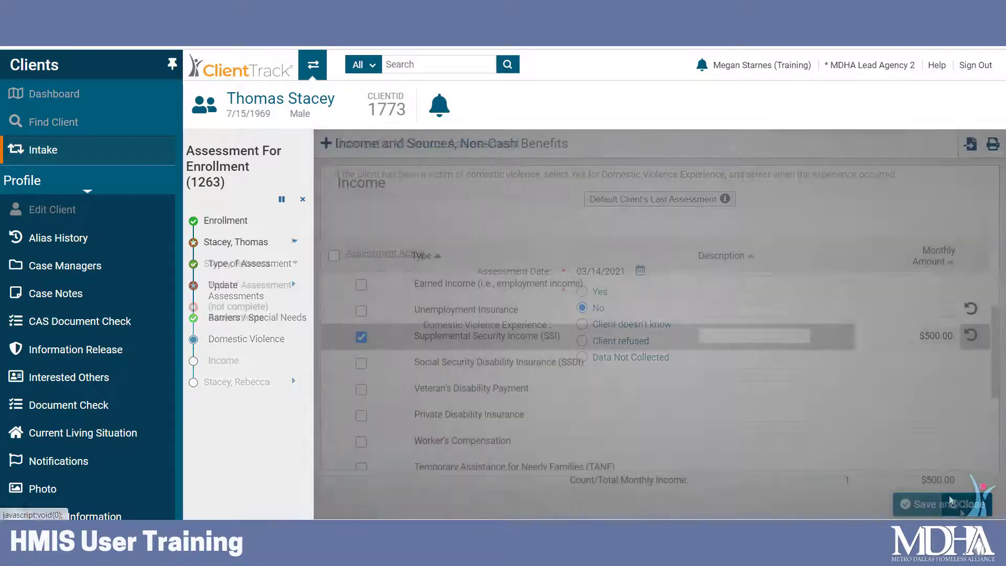
left_click(960, 508)
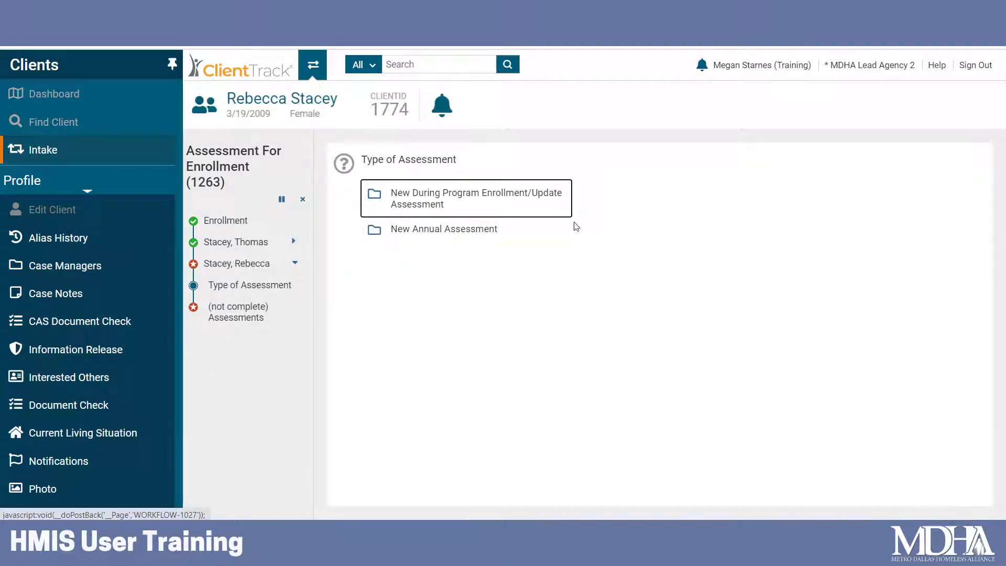
- Complete the daughter's During Program Enrollment/Update assessment with the last insurance status defaulted, save the barriers and finish the workflow
left_click(541, 203)
scroll(838, 373, "down", 5)
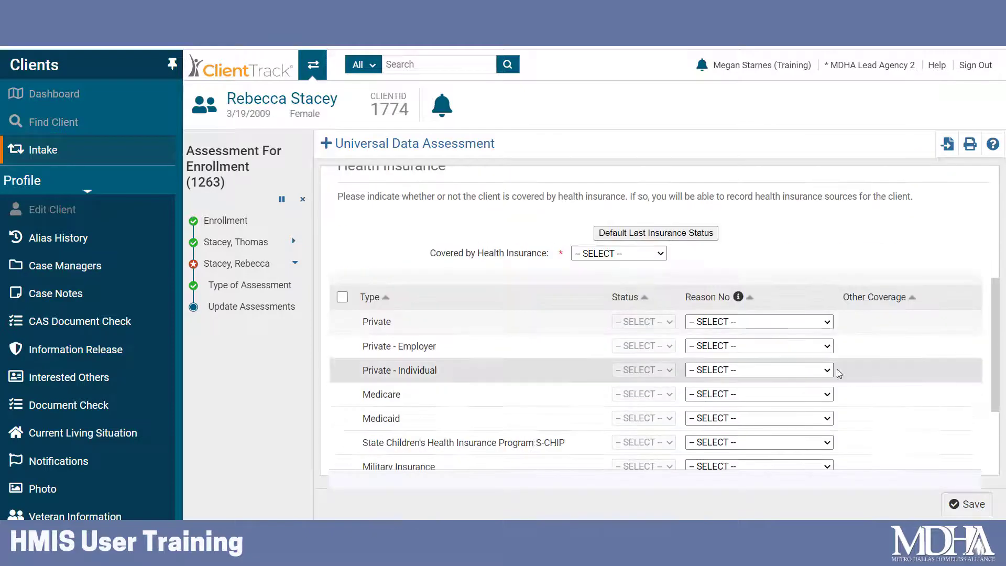
left_click(661, 232)
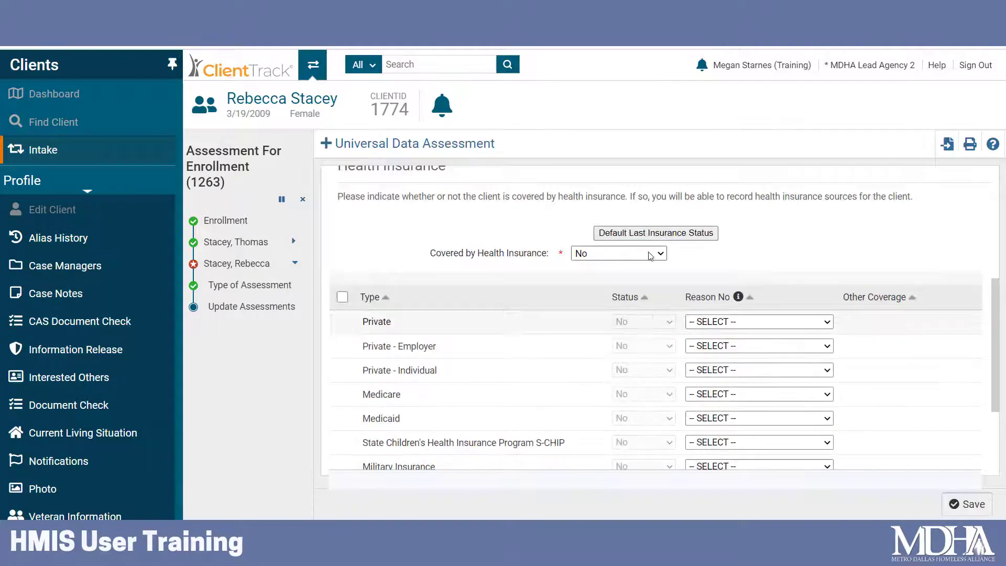
scroll(649, 280, "down", 2)
scroll(704, 254, "up", 1)
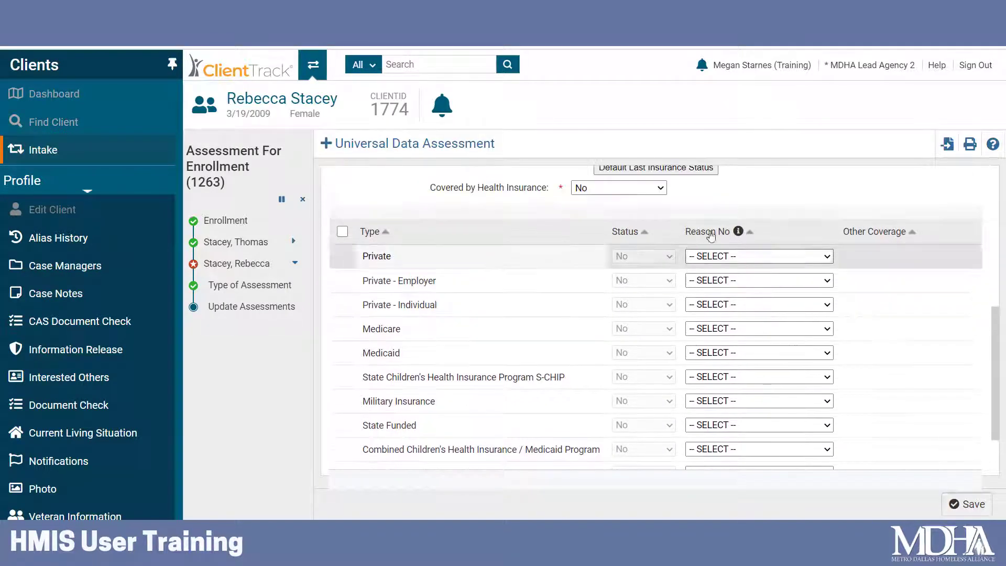
left_click(649, 191)
left_click(951, 505)
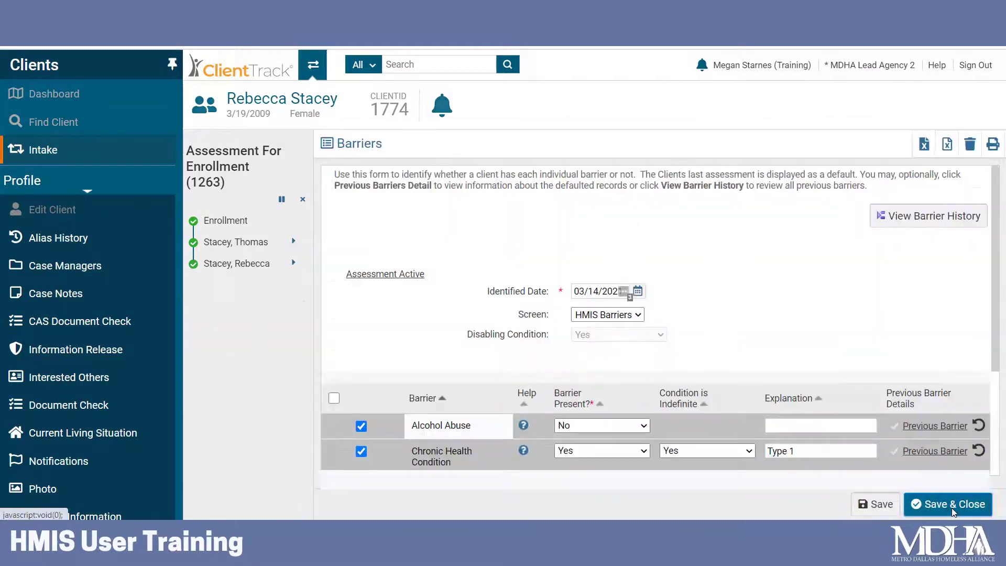
left_click(951, 506)
left_click(612, 217)
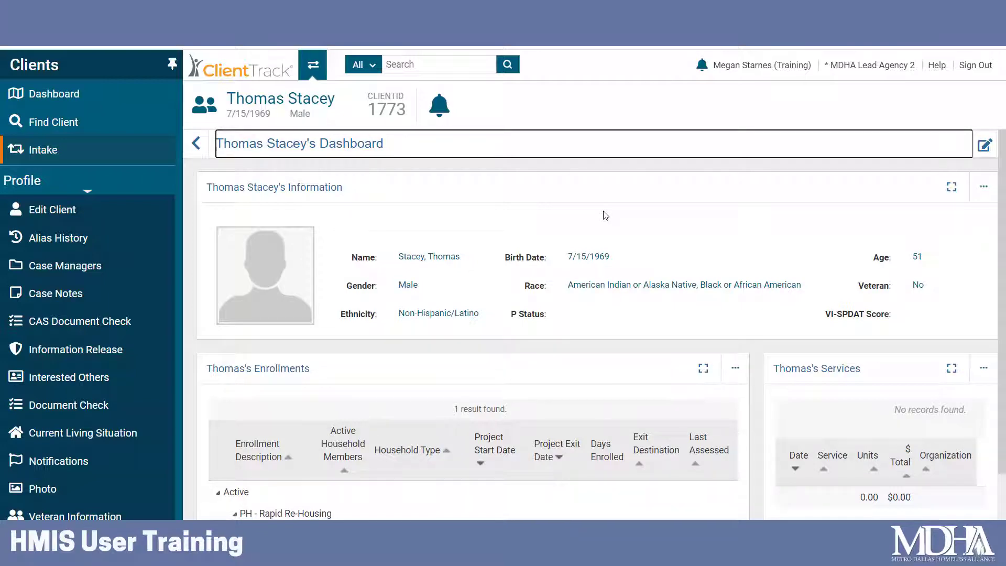
- Switch to the Housing workspace and open The Bridge - CARES ESG RRH from the housing facilities
left_click(315, 67)
scroll(400, 194, "down", 2)
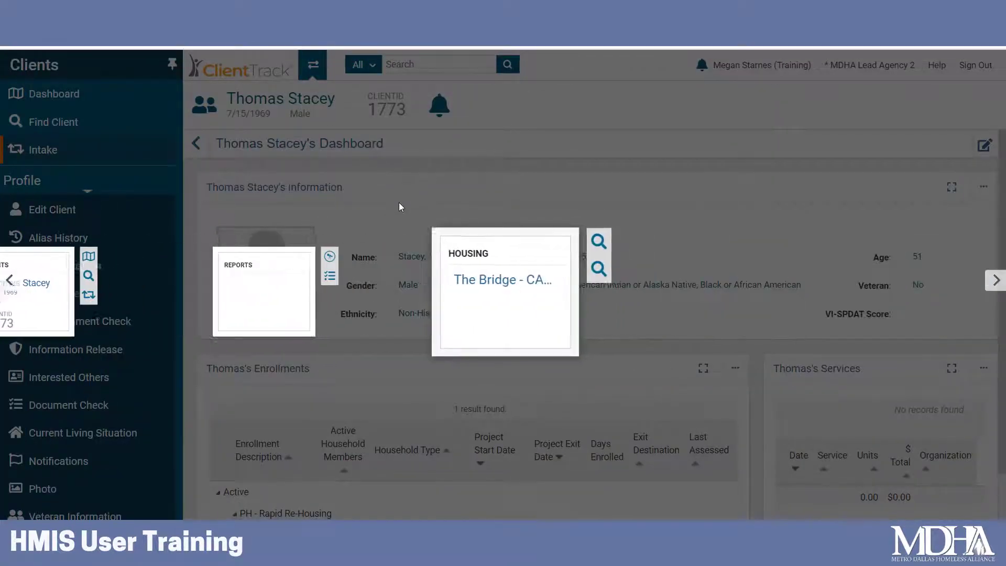
left_click(475, 327)
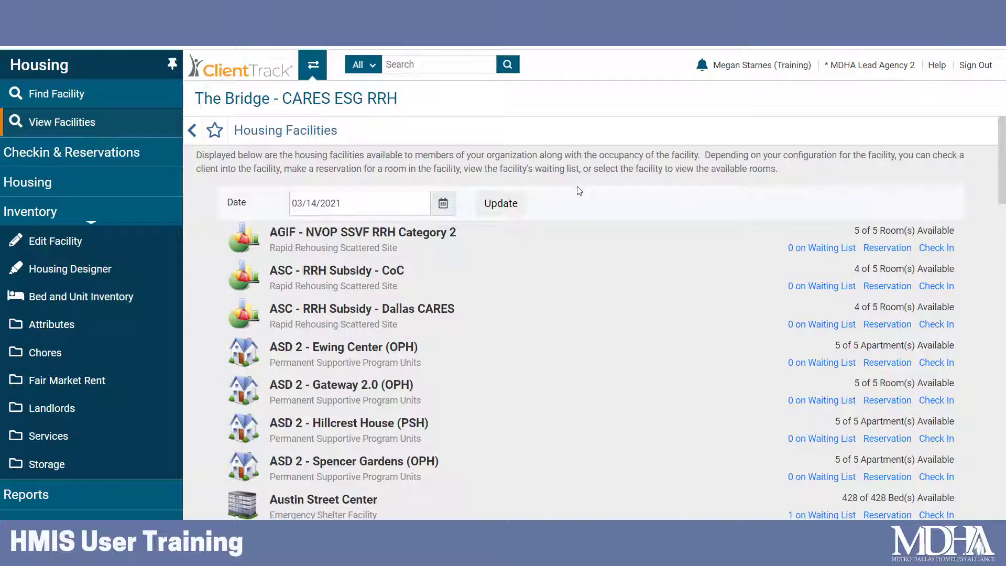
scroll(579, 190, "down", 15)
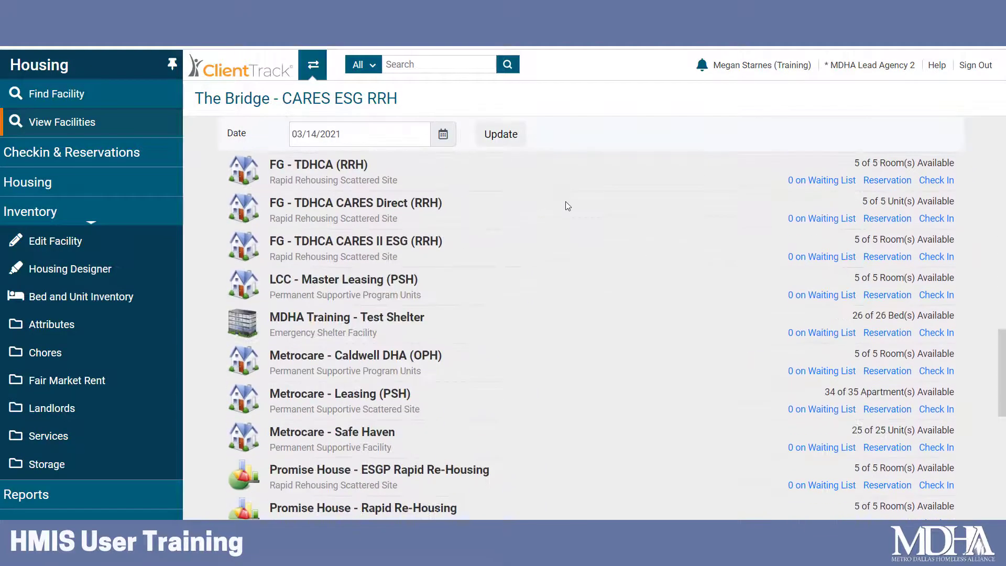
scroll(568, 206, "down", 10)
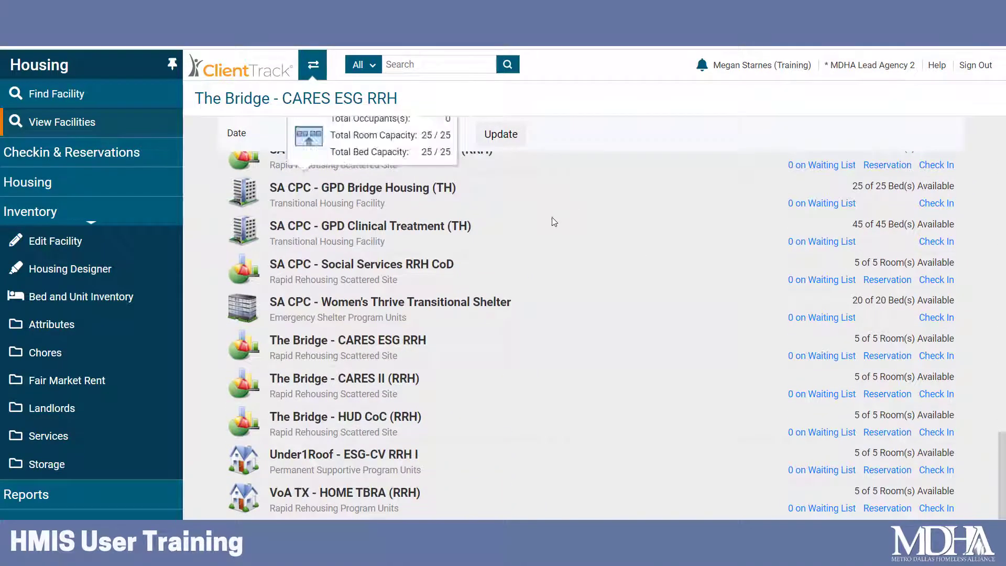
left_click(404, 341)
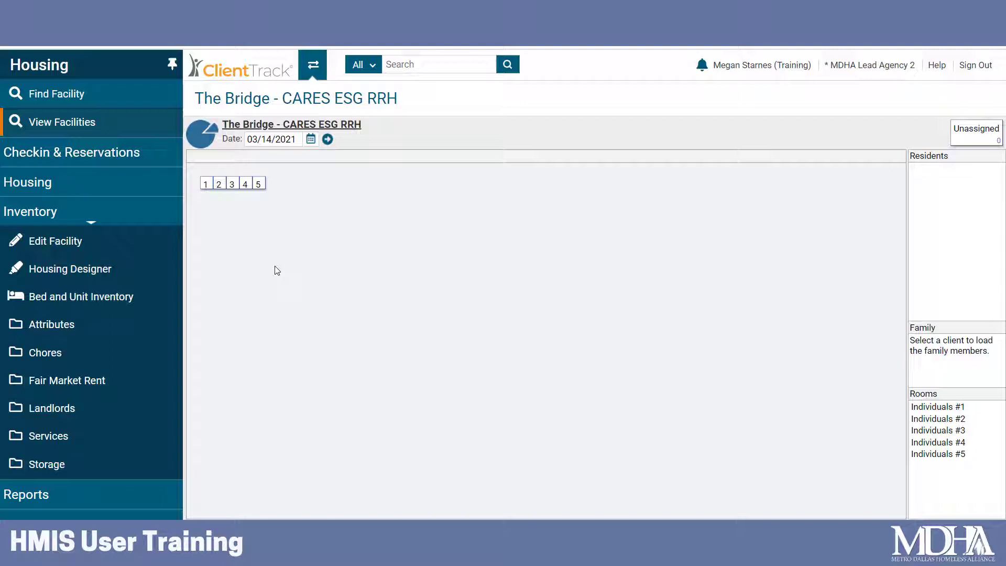
- Start a new check-in for room 1 of the facility
left_click(205, 185)
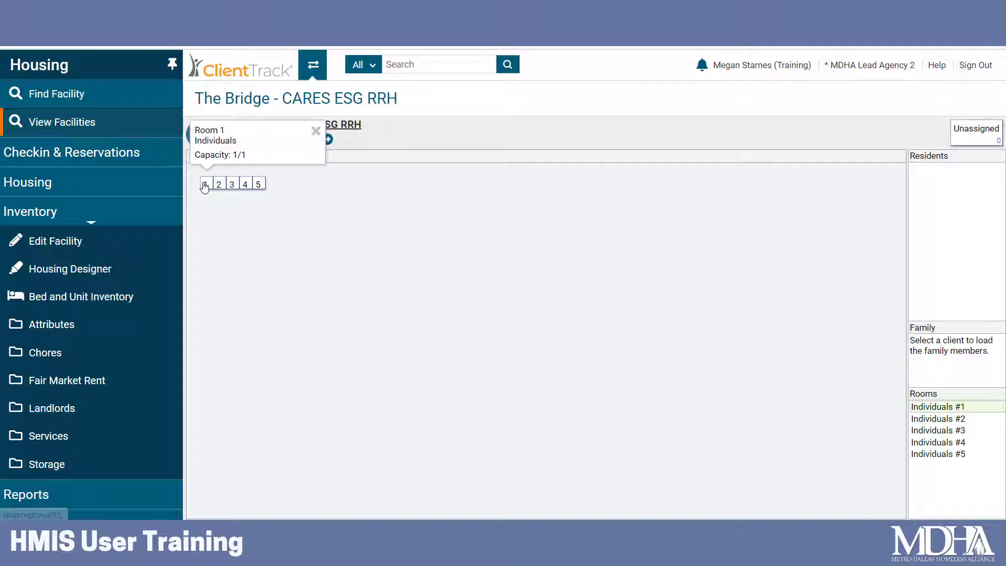
right_click(205, 186)
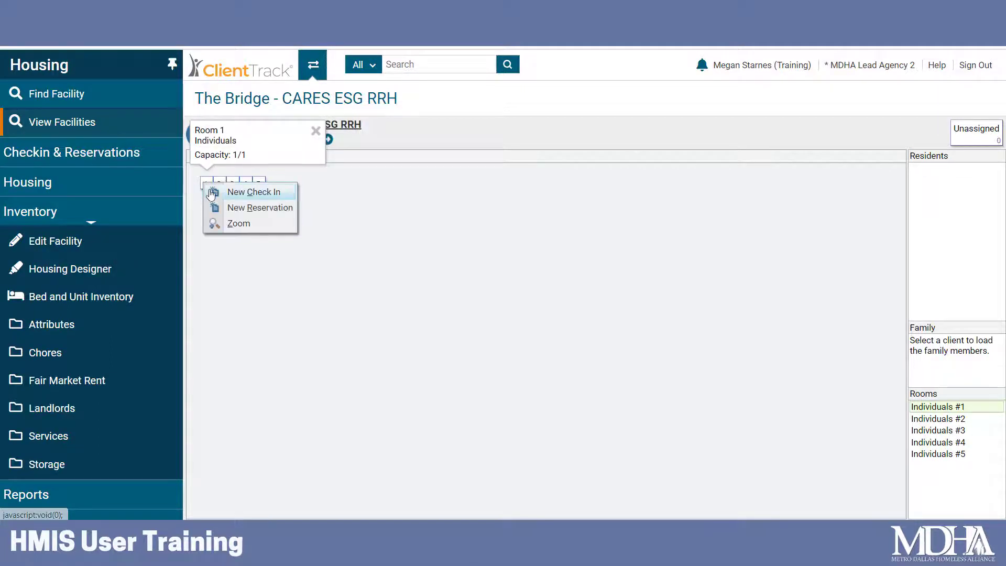
left_click(224, 193)
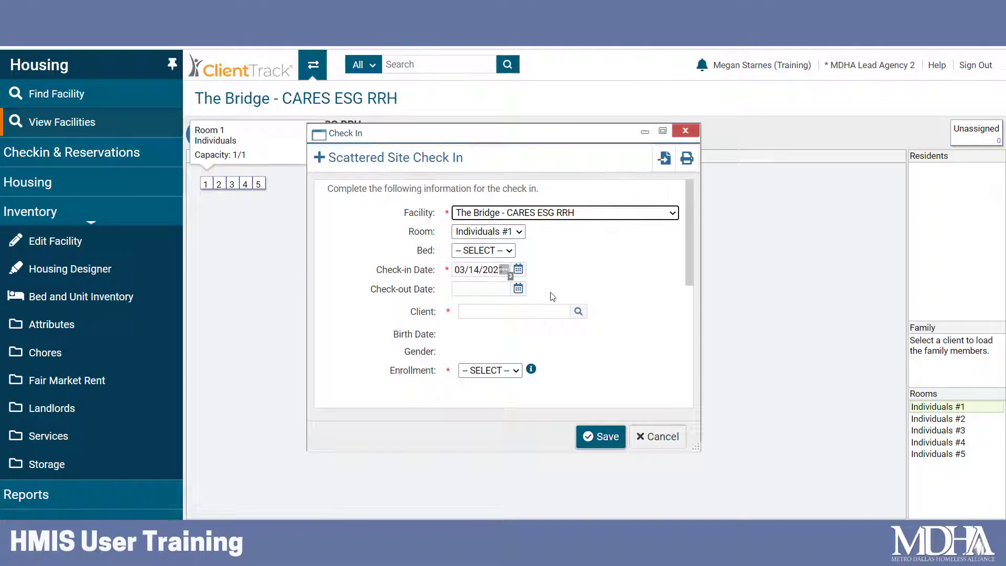
- Find the head of household by partial last and first name and select them as the check-in's client
left_click(577, 313)
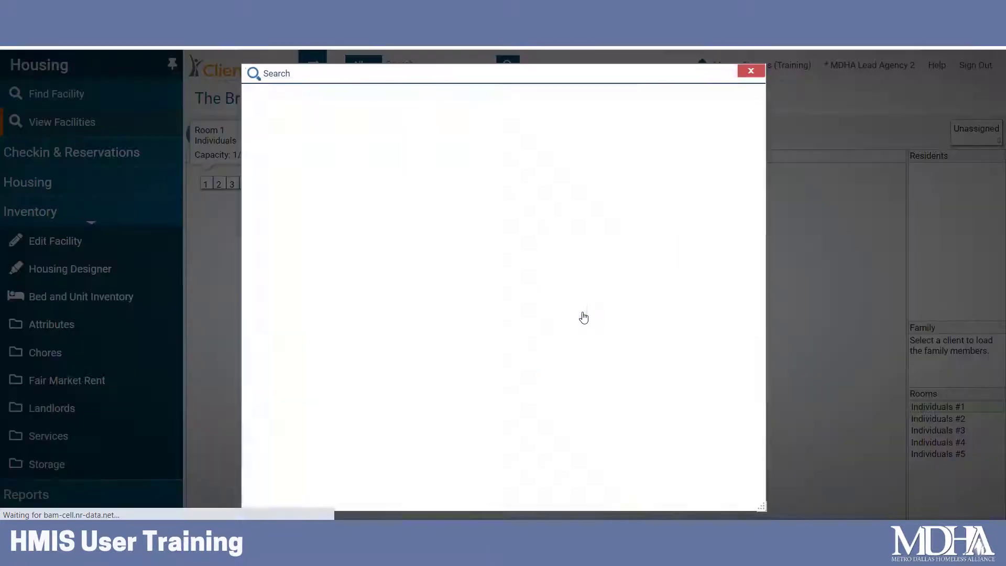
left_click(486, 196)
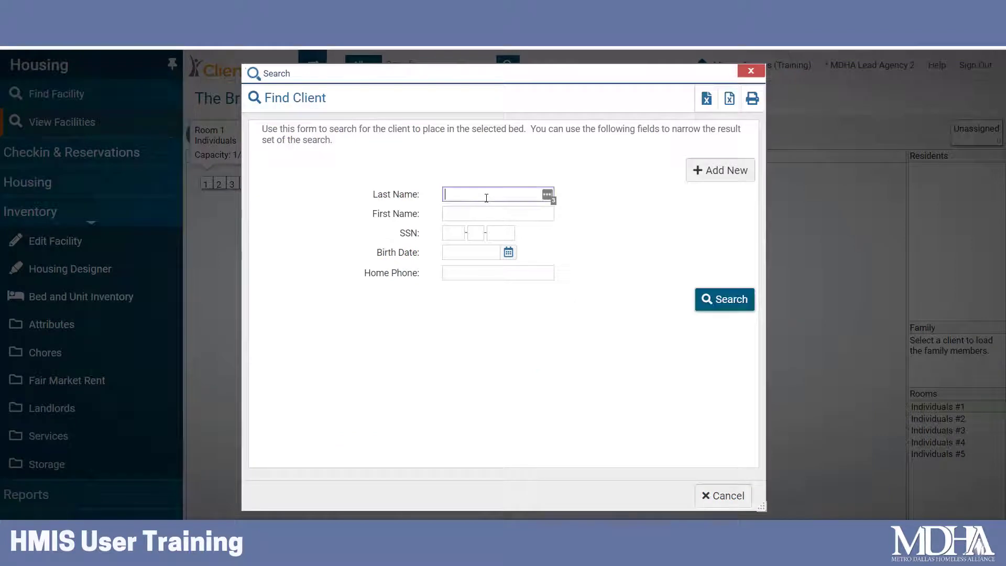
type("sta")
key("Tab")
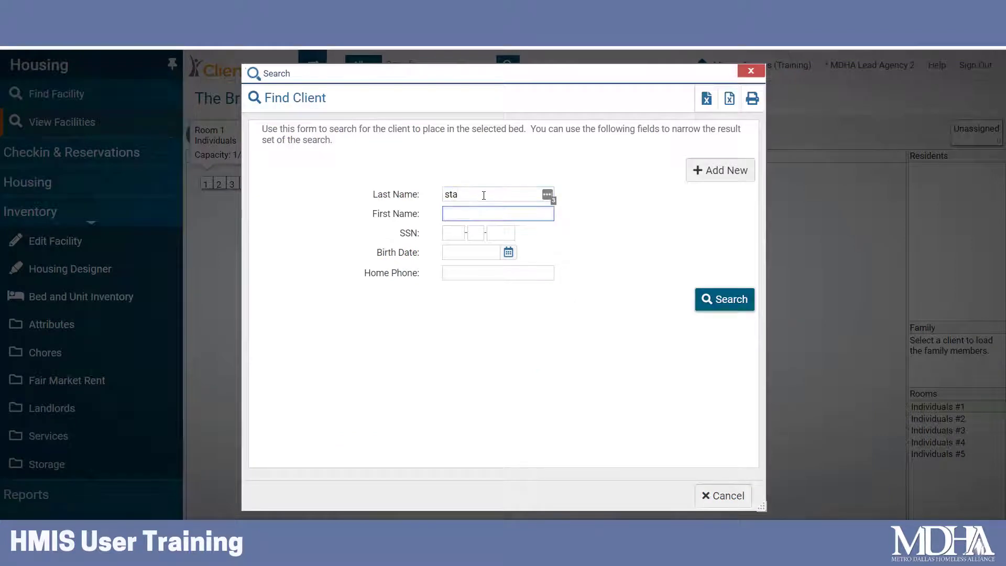
type("tho")
key("Return")
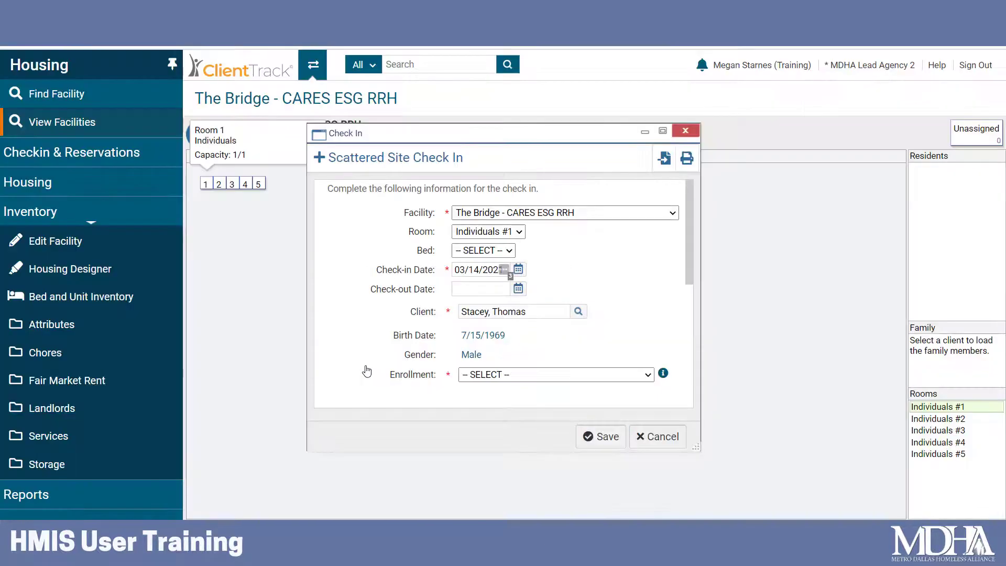
left_click(368, 370)
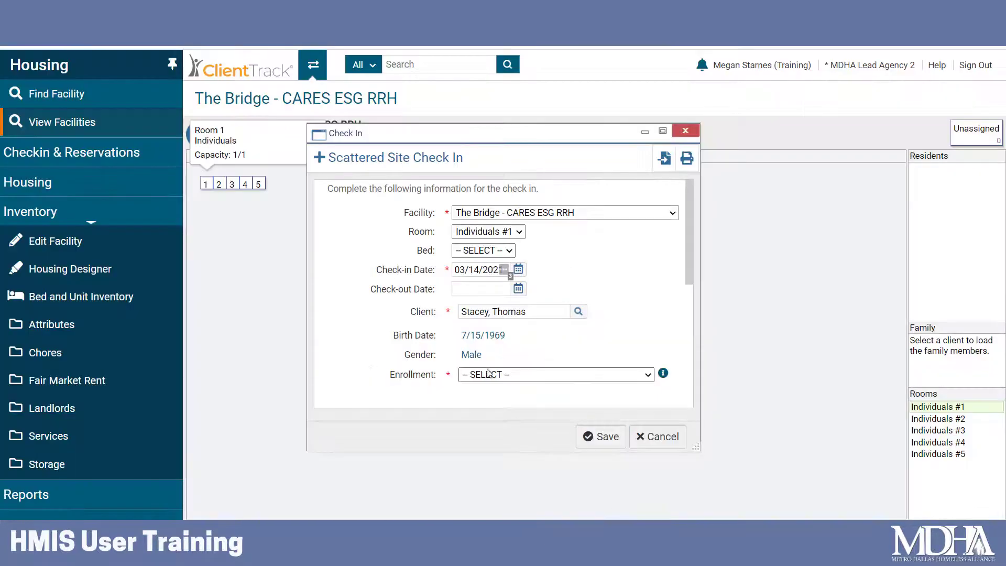
- Link the check-in to The Bridge - CARES - ESG RRH 03/14/2021 enrollment and review the address and housing fields
left_click(524, 374)
left_click(522, 400)
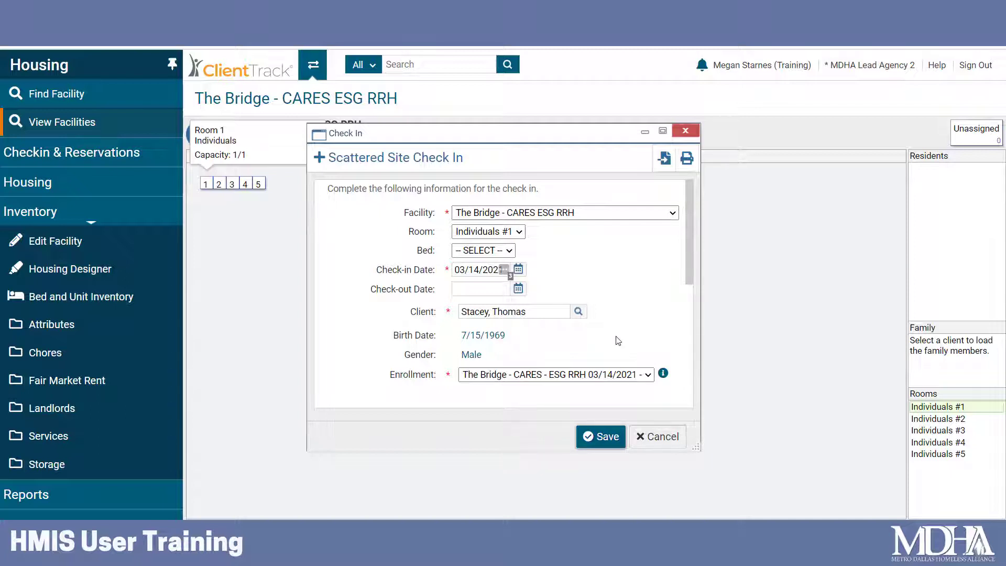
scroll(618, 341, "down", 5)
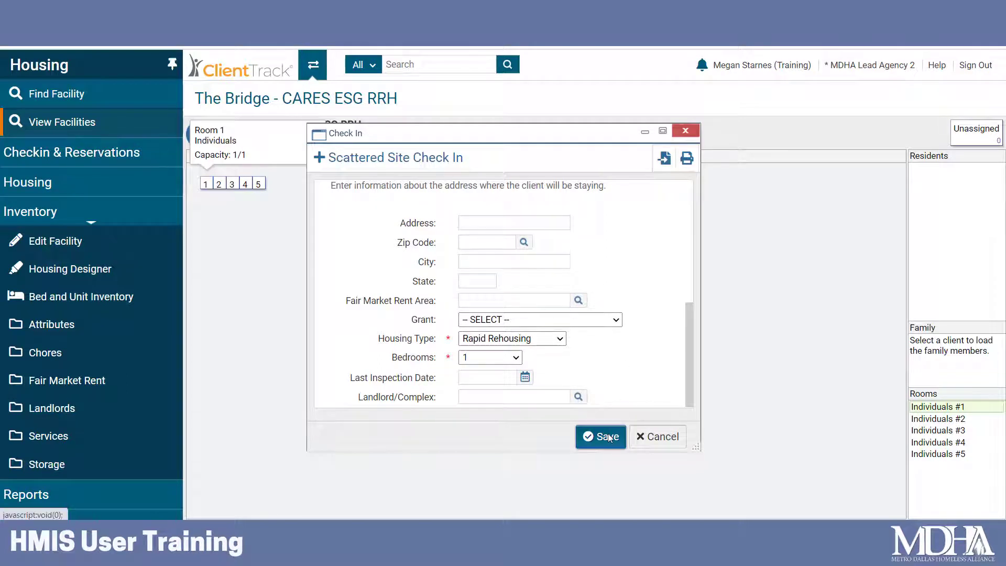
scroll(649, 388, "up", 5)
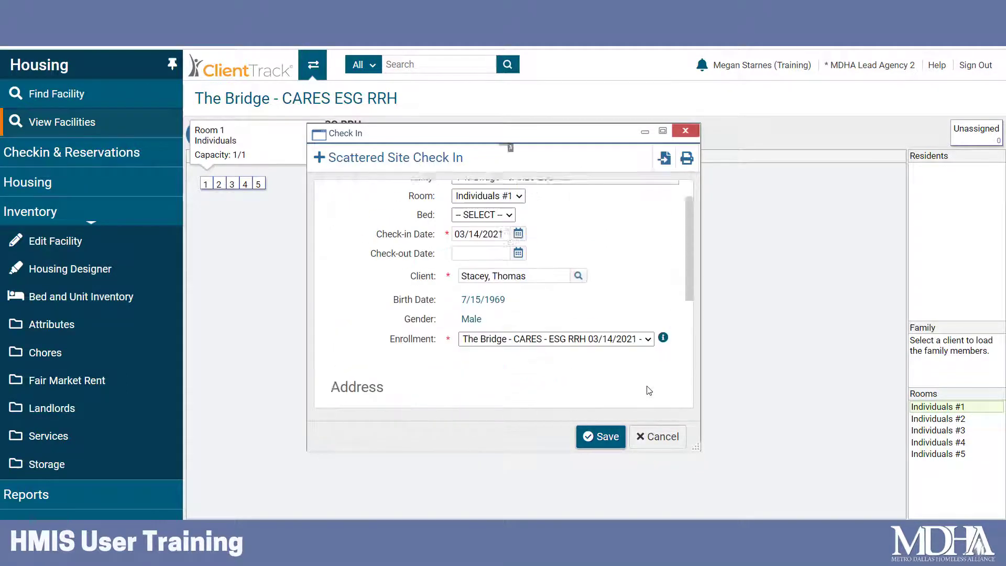
- Save the scattered site check-in and compare the occupancy details of rooms 1 and 2 in the facility
left_click(595, 436)
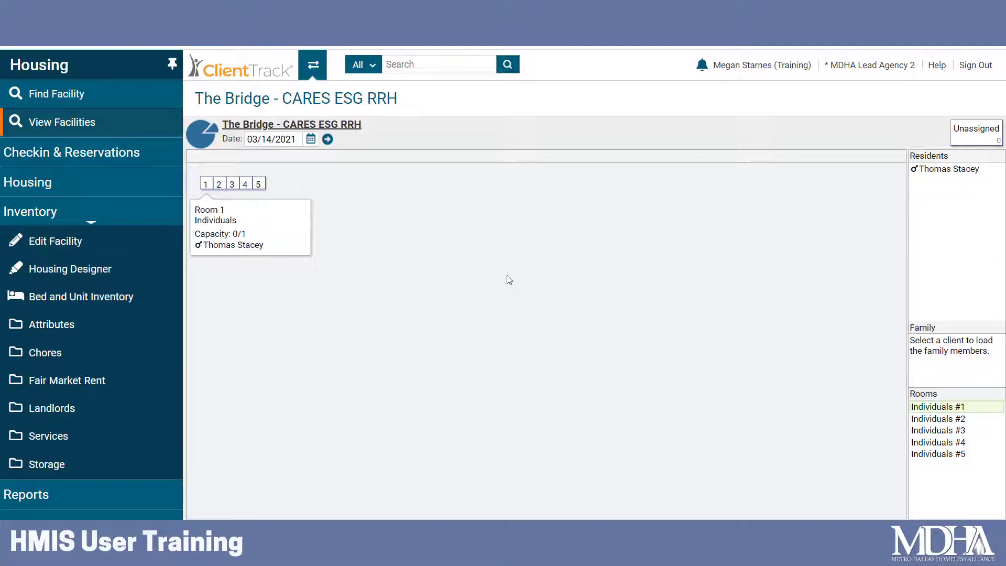
left_click(219, 185)
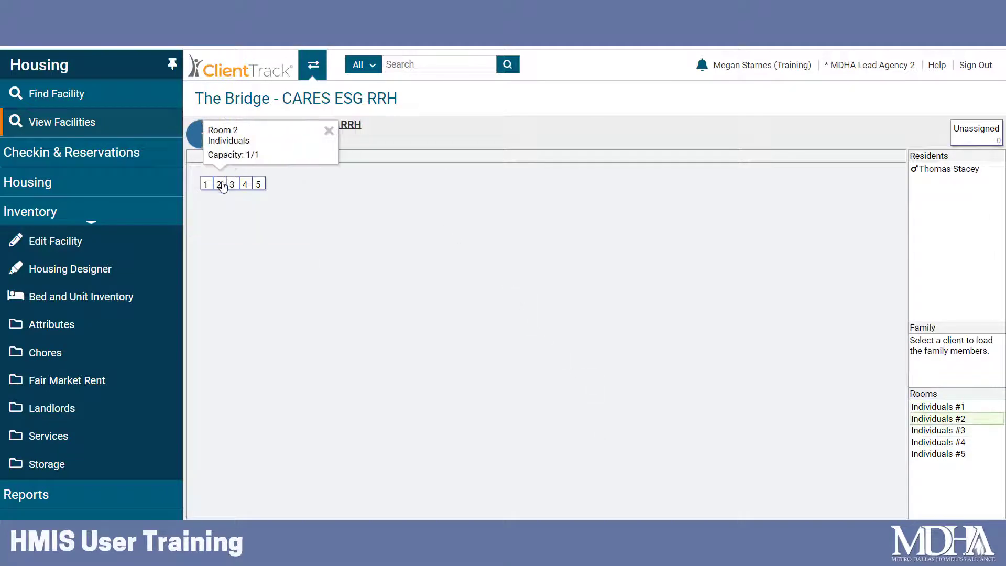
left_click(206, 185)
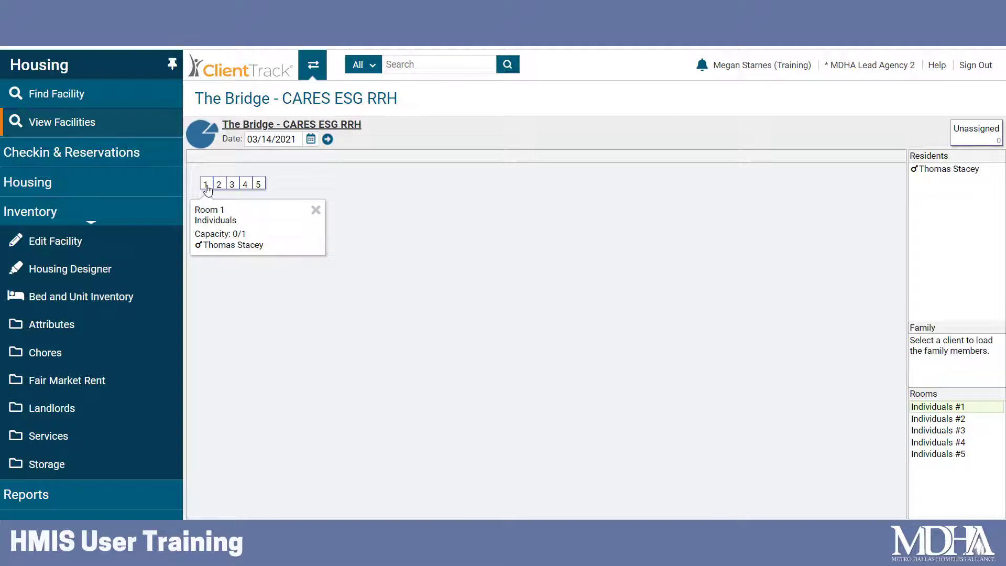
left_click(315, 211)
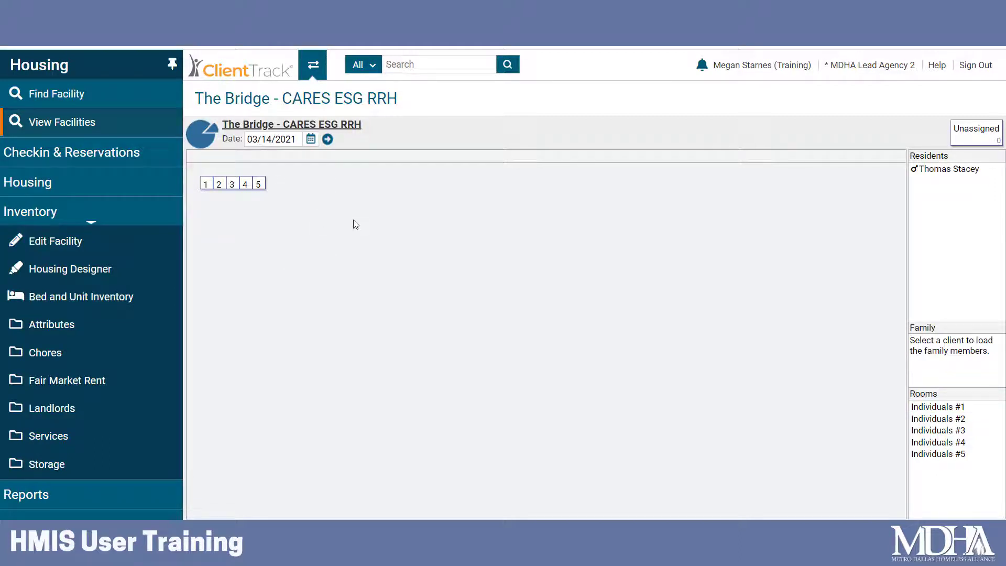
- Return to the housing facilities list and open the Families 1 room of FG - ESG - Rapid Re-Housing
left_click(232, 184)
left_click(99, 125)
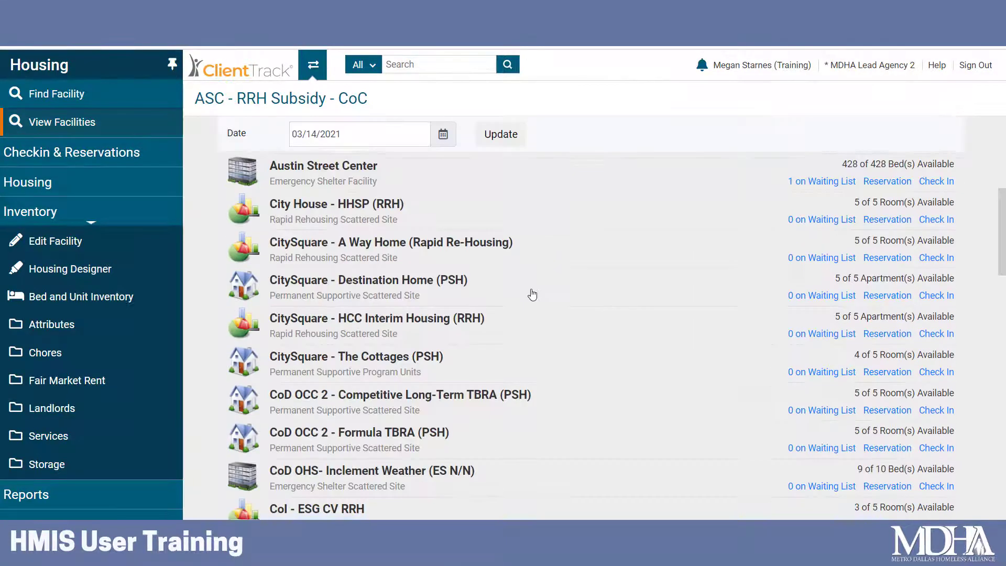
scroll(532, 295, "down", 7)
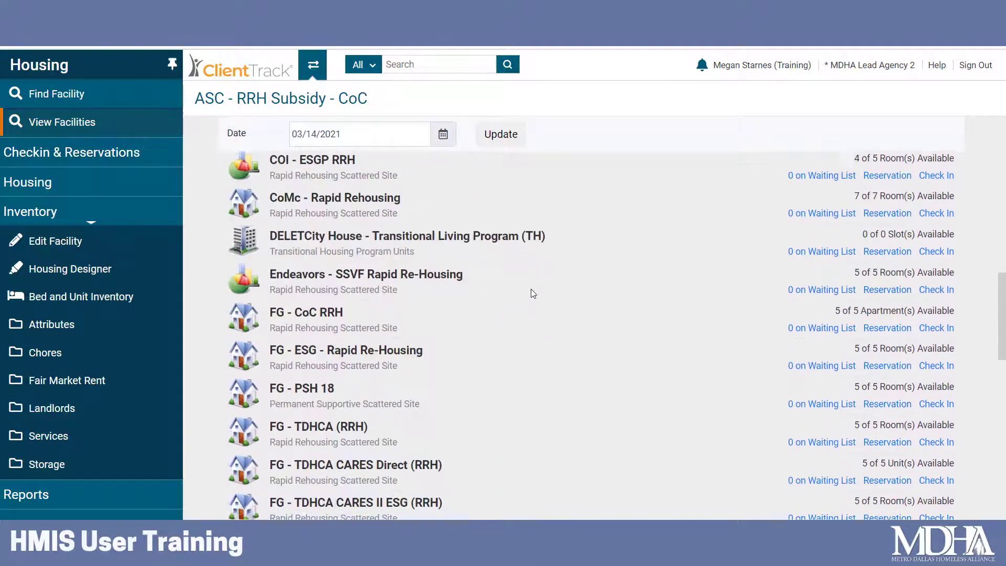
left_click(376, 355)
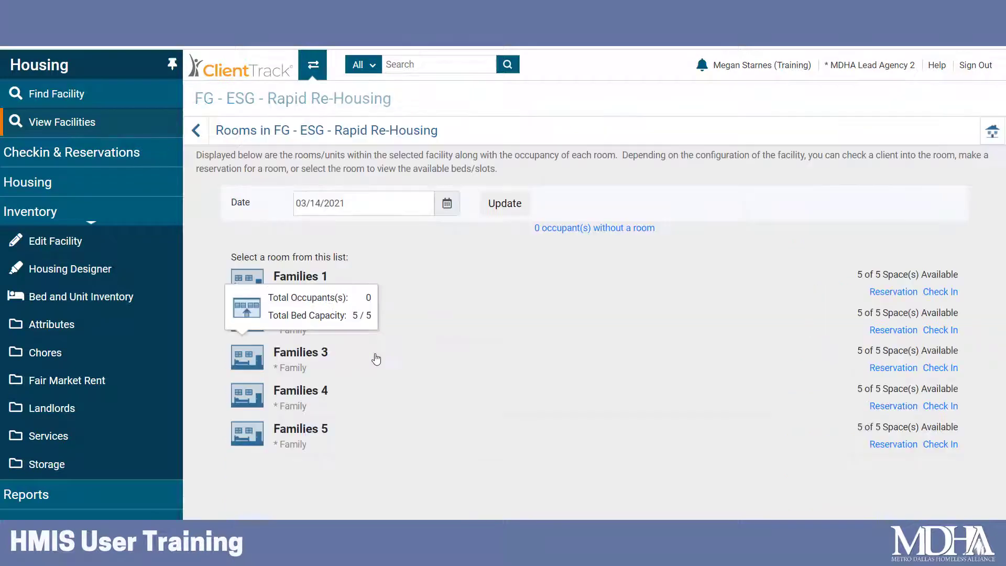
left_click(315, 281)
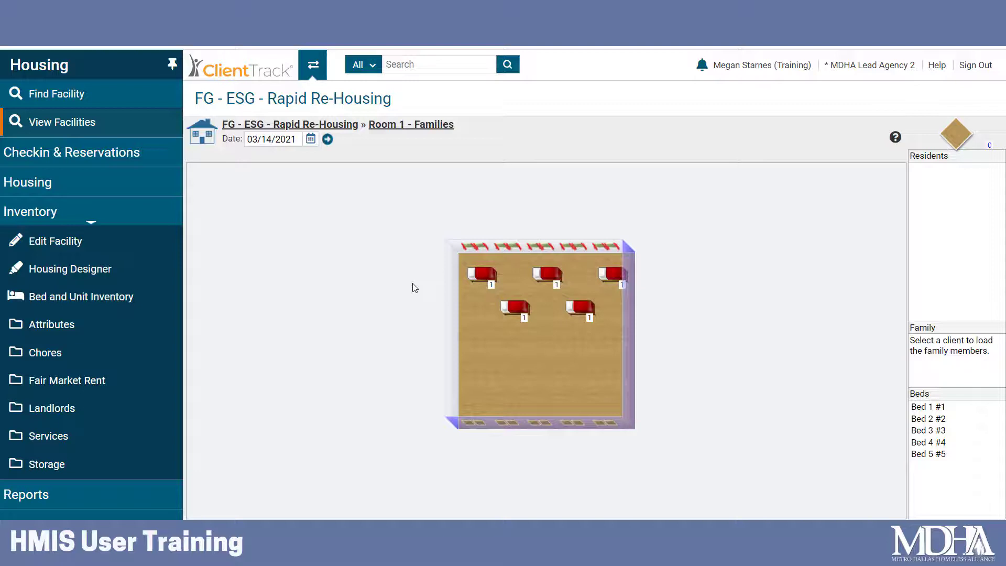
- Open a new check-in for Bed 1 in the family room, review its fields, and cancel it without saving
left_click(477, 276)
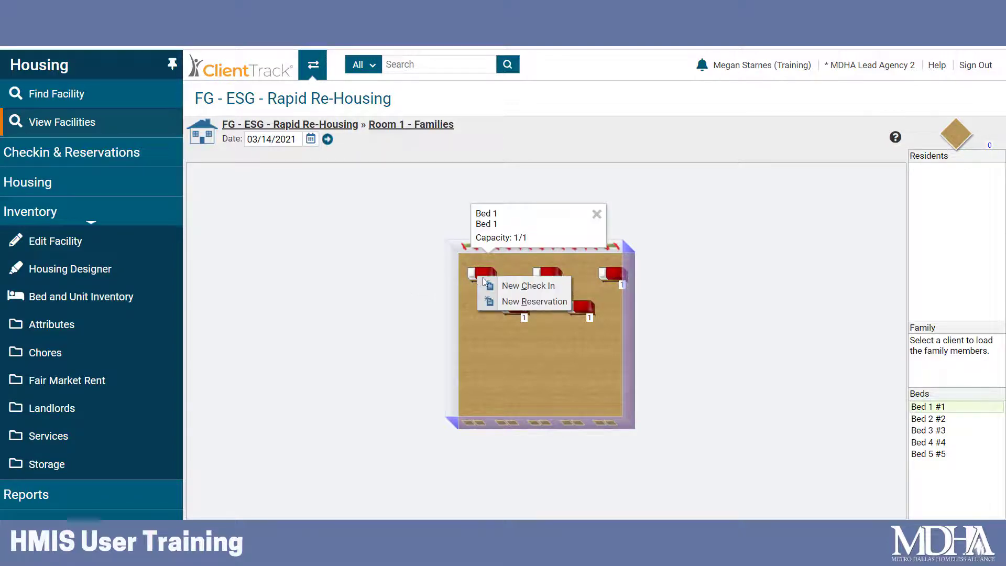
left_click(524, 287)
scroll(542, 293, "down", 5)
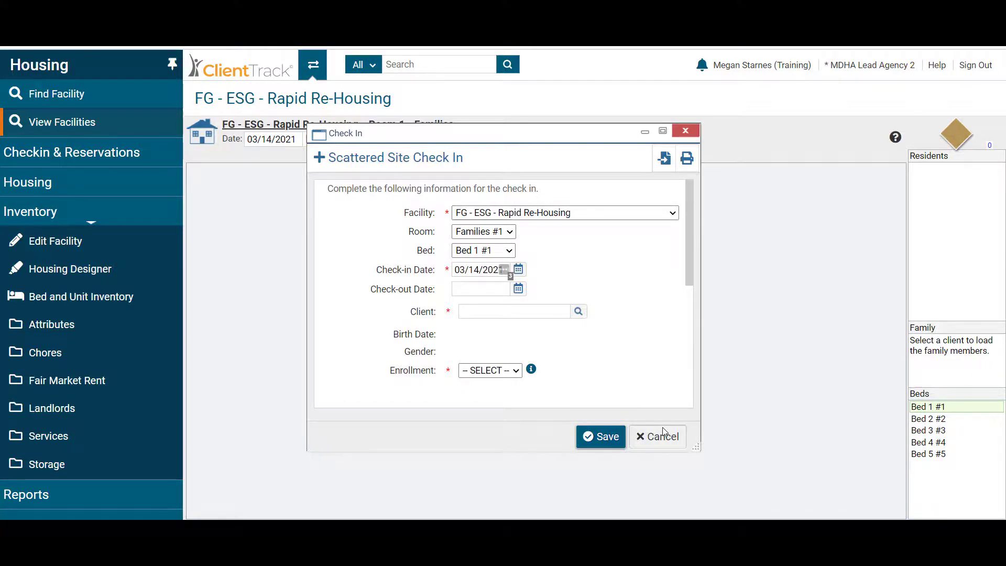
left_click(662, 428)
left_click(542, 269)
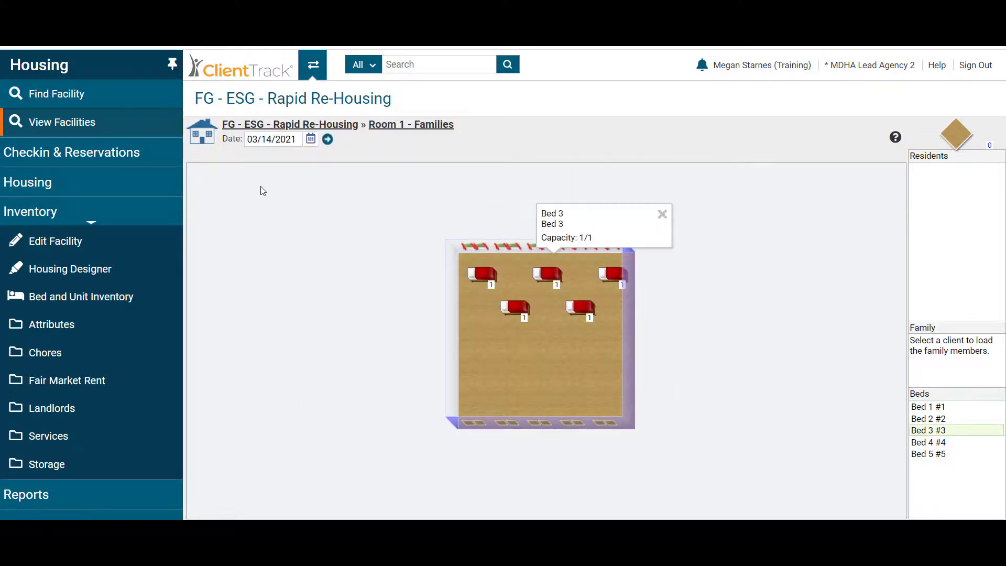
- Go back to the housing facilities for 03/14/2021 and look through the list of facilities
left_click(131, 128)
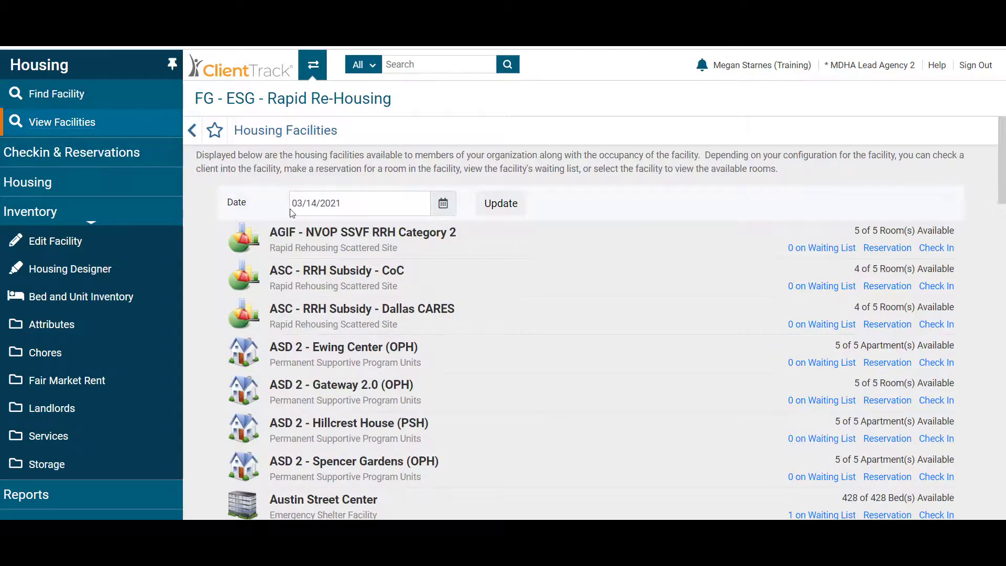
scroll(516, 344, "down", 10)
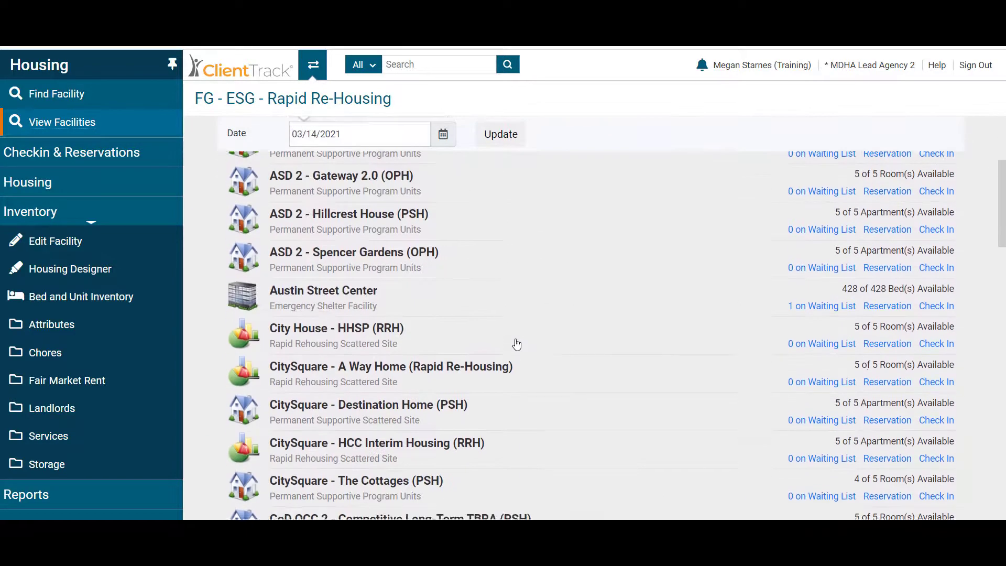
scroll(516, 340, "down", 15)
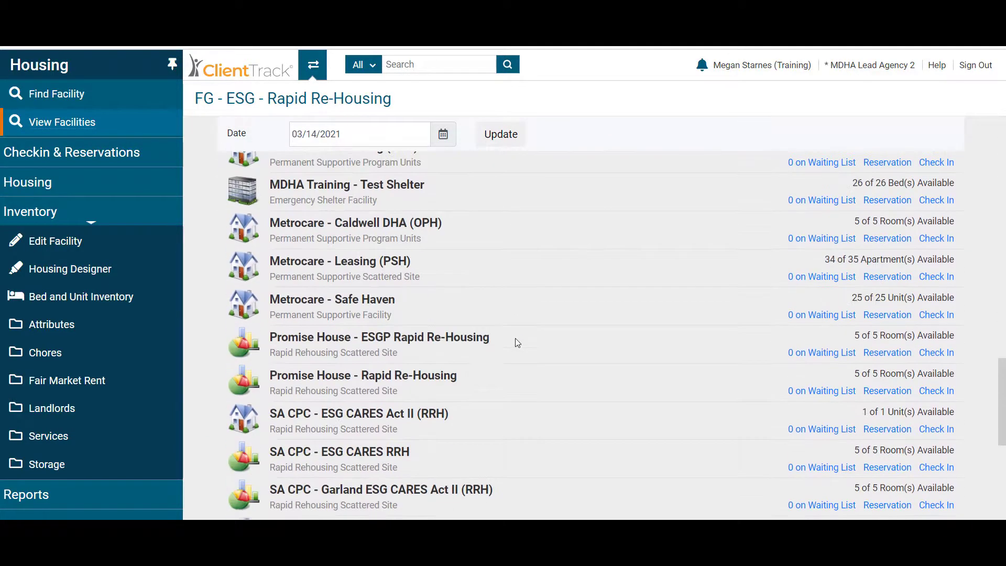
left_click(909, 355)
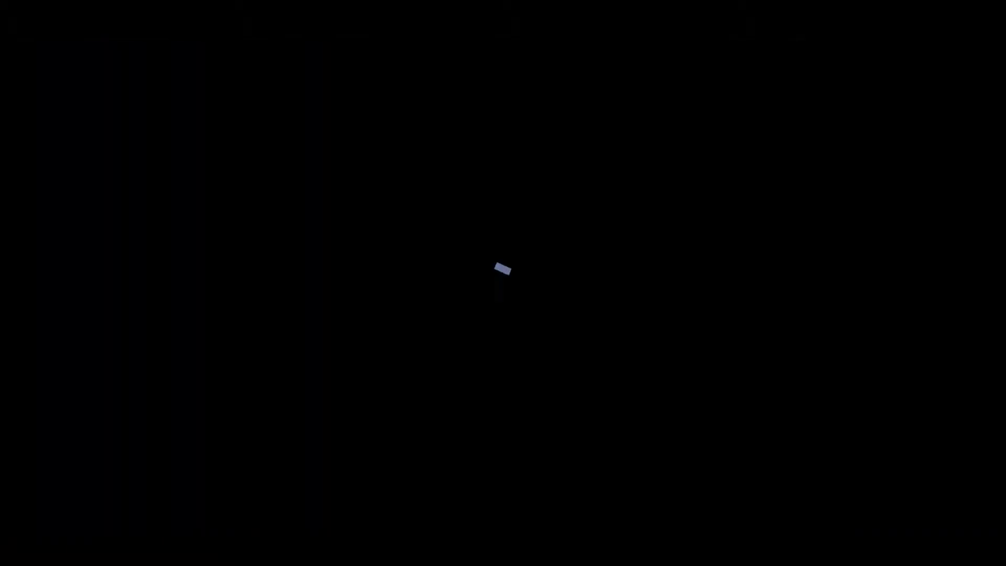